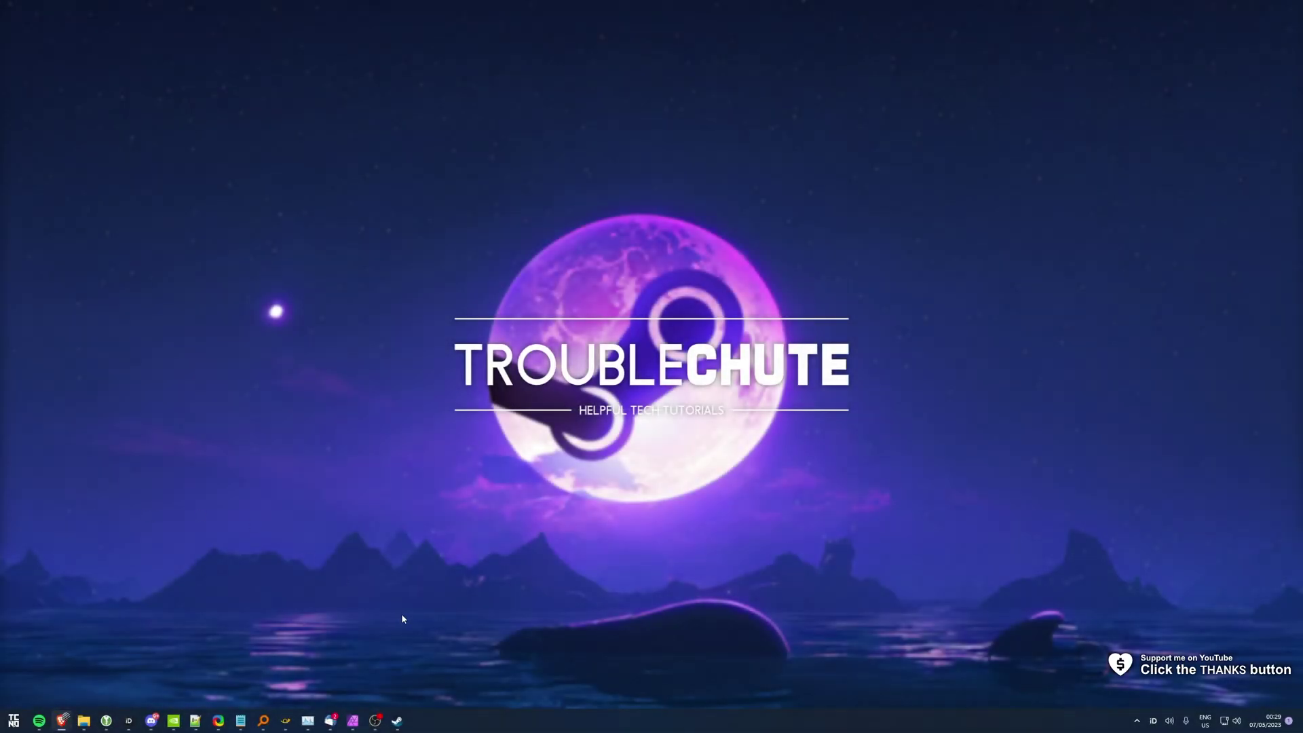
- Bring up the Steam window and show the Library home with the game collection
{"action": "left_click", "coordinate": [397, 719]}
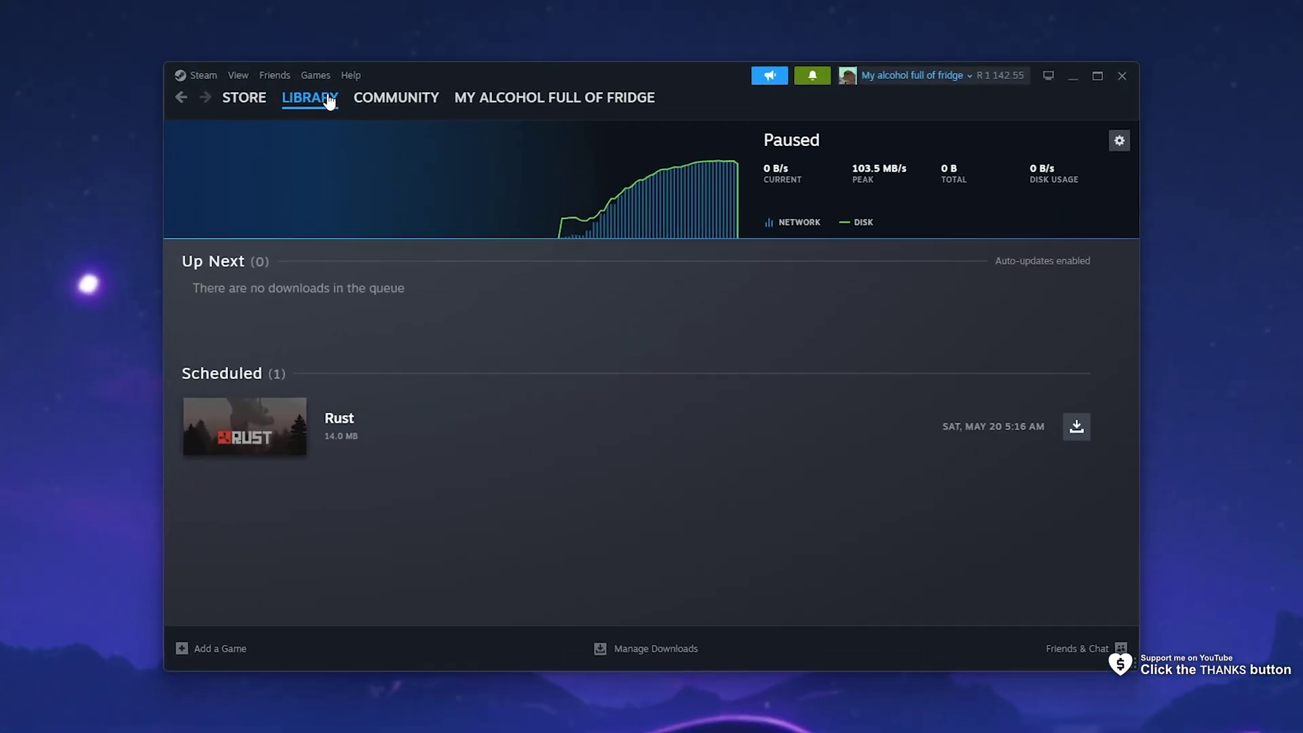
{"action": "left_click", "coordinate": [329, 103]}
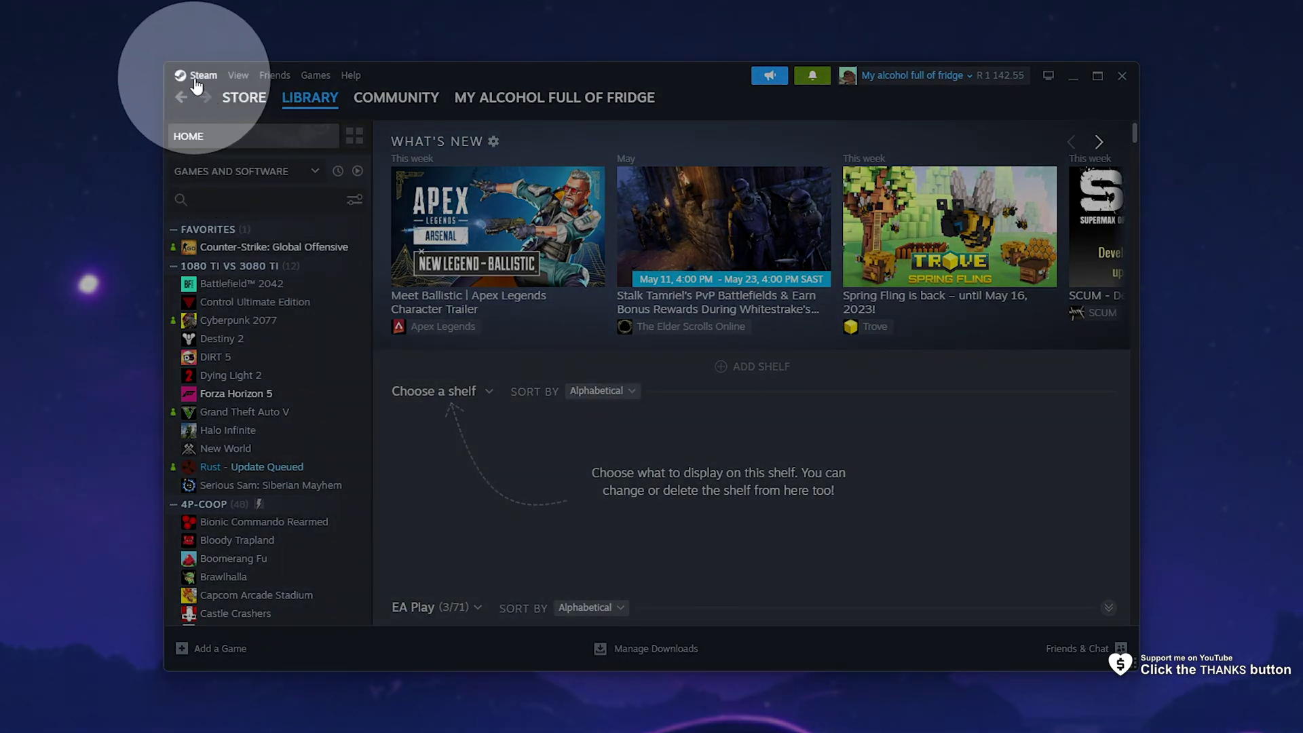
- Open Steam Settings from the Steam menu, landing on the Downloads section
{"action": "left_click", "coordinate": [197, 80]}
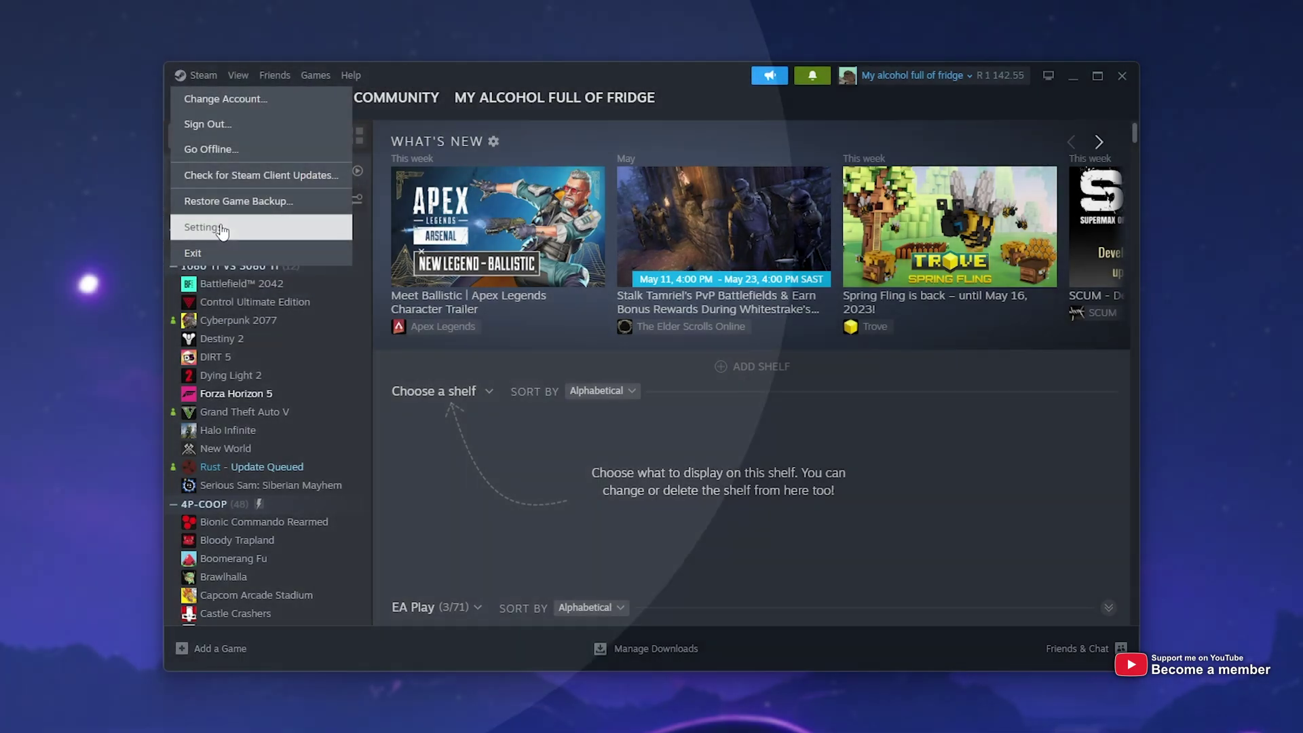
{"action": "left_click", "coordinate": [220, 229]}
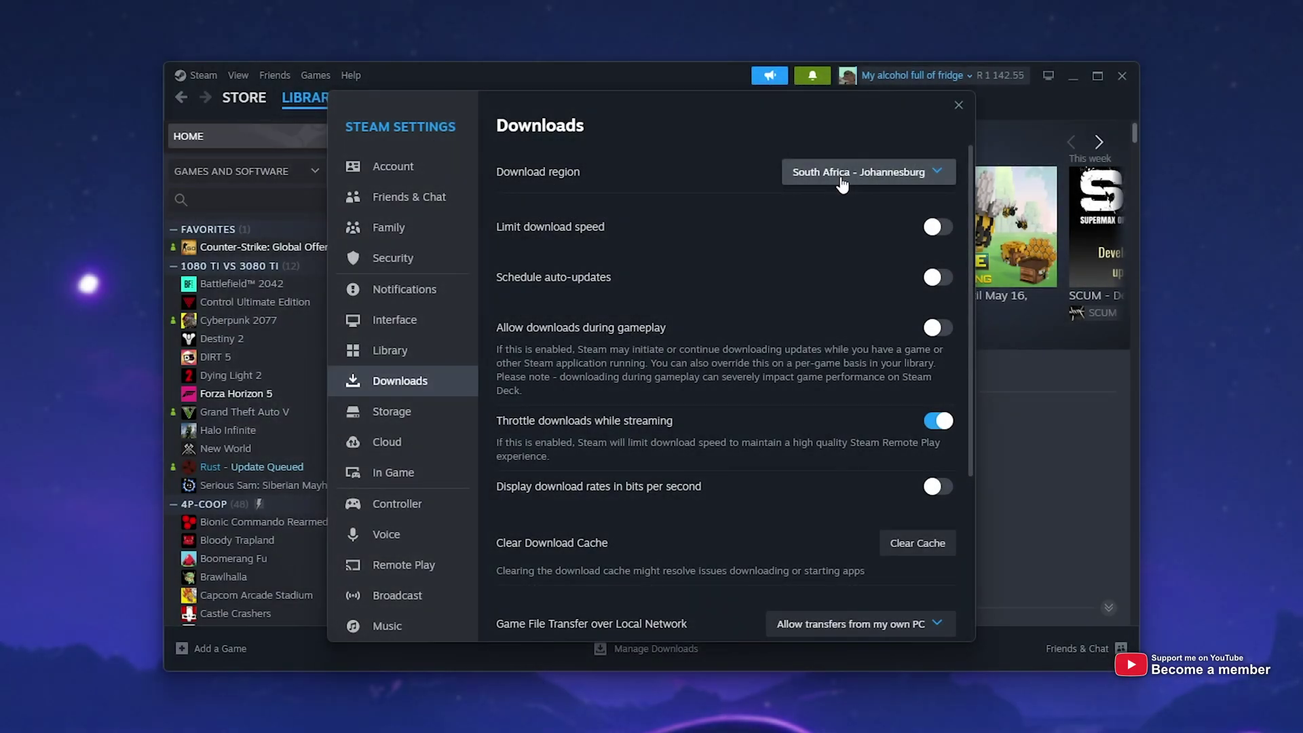
- Expand the Download region dropdown to list the South Africa regions
{"action": "left_click", "coordinate": [841, 176]}
{"action": "scroll", "coordinate": [898, 478], "scroll_direction": "down", "scroll_amount": 1}
{"action": "scroll", "coordinate": [897, 479], "scroll_direction": "down", "scroll_amount": 5}
{"action": "scroll", "coordinate": [894, 473], "scroll_direction": "down", "scroll_amount": 4}
{"action": "scroll", "coordinate": [889, 469], "scroll_direction": "down", "scroll_amount": 5}
{"action": "scroll", "coordinate": [881, 462], "scroll_direction": "down", "scroll_amount": 4}
{"action": "scroll", "coordinate": [877, 463], "scroll_direction": "down", "scroll_amount": 5}
{"action": "scroll", "coordinate": [866, 458], "scroll_direction": "down", "scroll_amount": 4}
{"action": "scroll", "coordinate": [867, 460], "scroll_direction": "down", "scroll_amount": 5}
{"action": "scroll", "coordinate": [870, 461], "scroll_direction": "down", "scroll_amount": 5}
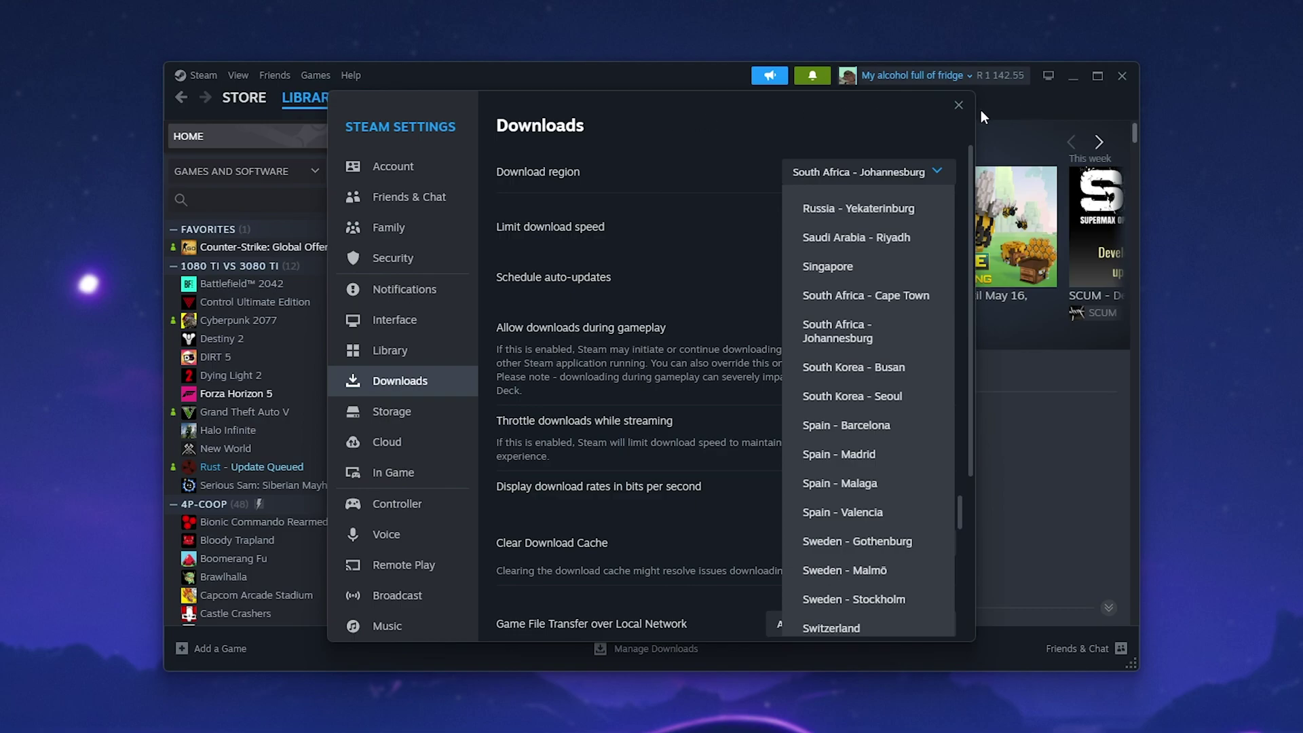
- Dismiss the region list keeping Johannesburg, then close Settings and Steam
{"action": "left_click", "coordinate": [954, 105]}
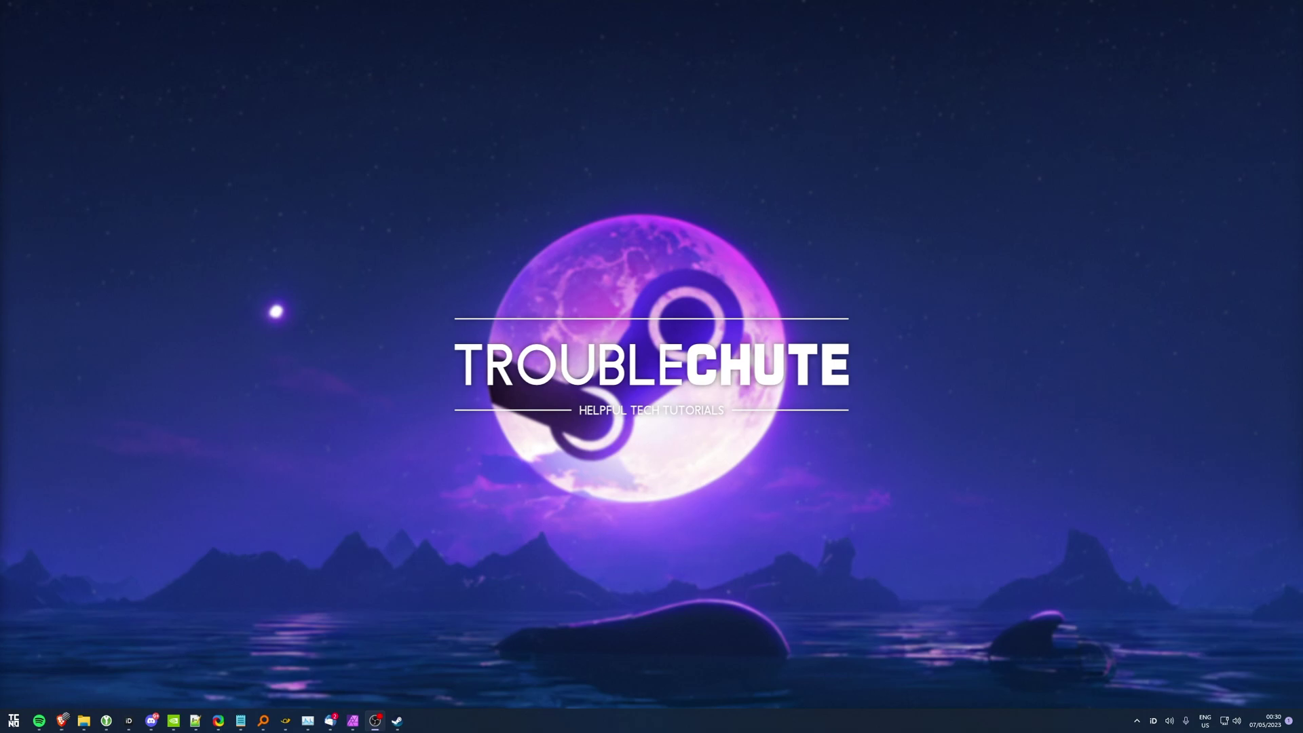
{"action": "left_click", "coordinate": [61, 719]}
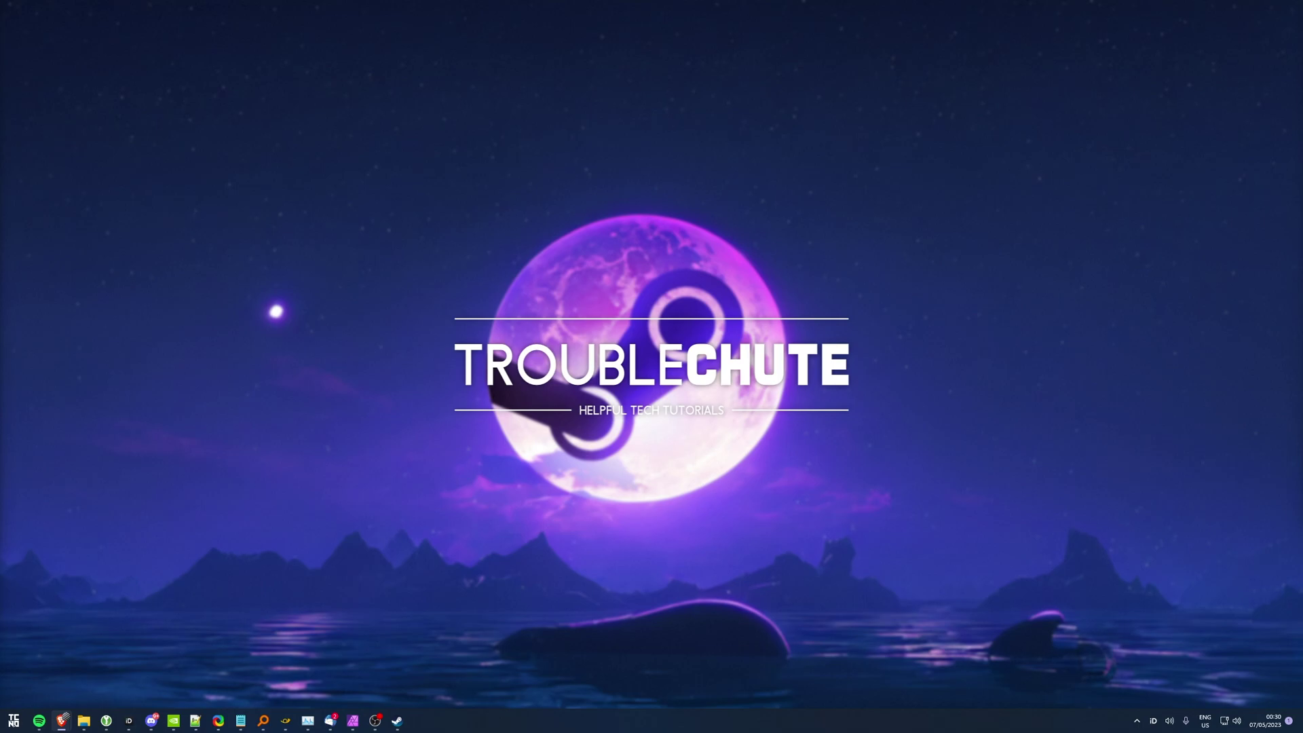